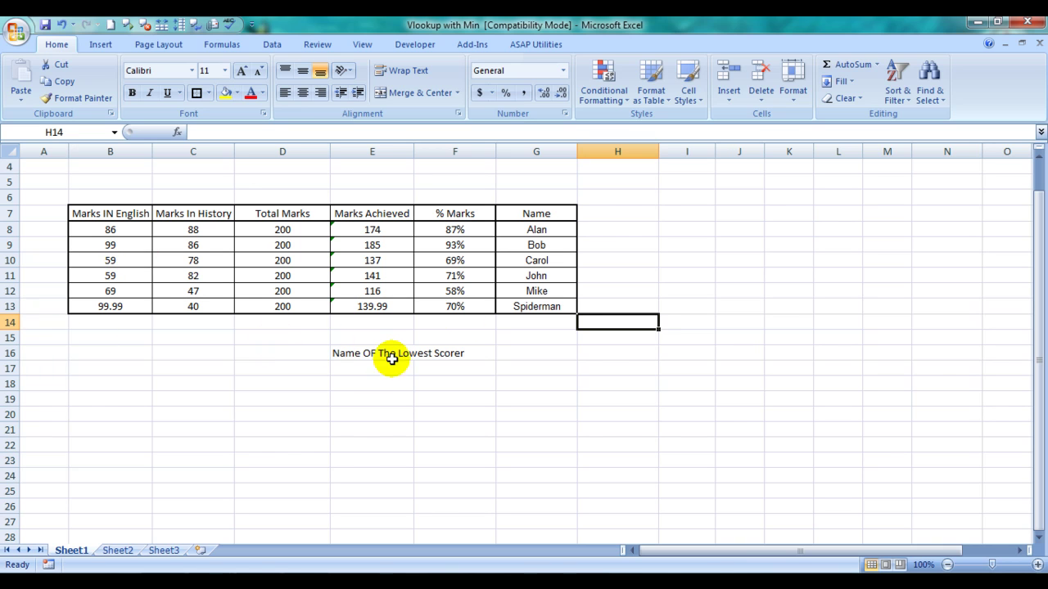
- Look over the cells around the lowest-scorer label in E16, including G16
left_click(285, 368)
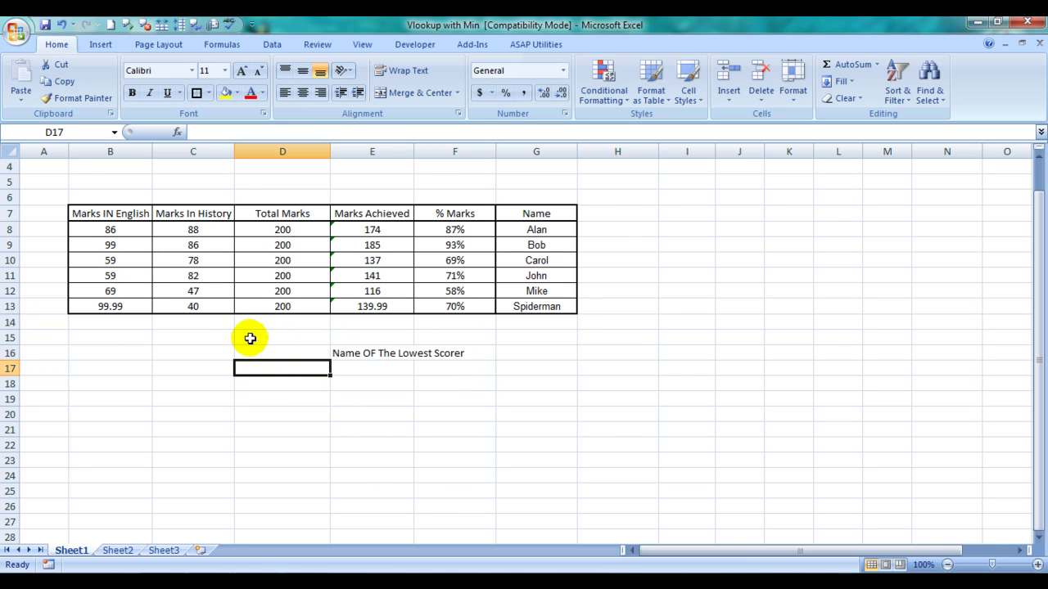
left_click(193, 354)
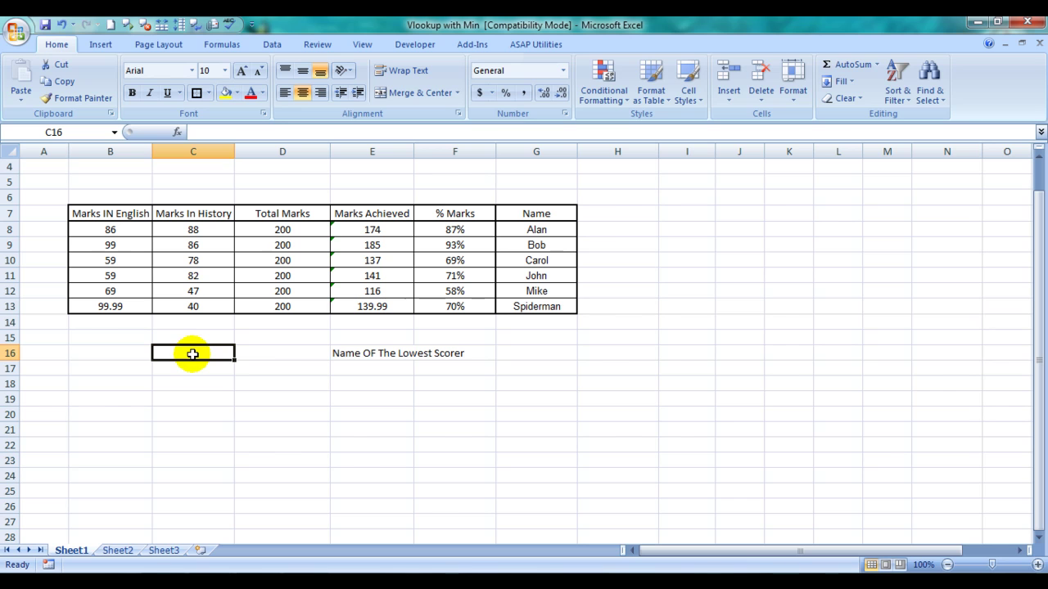
left_click(253, 353)
left_click(187, 354)
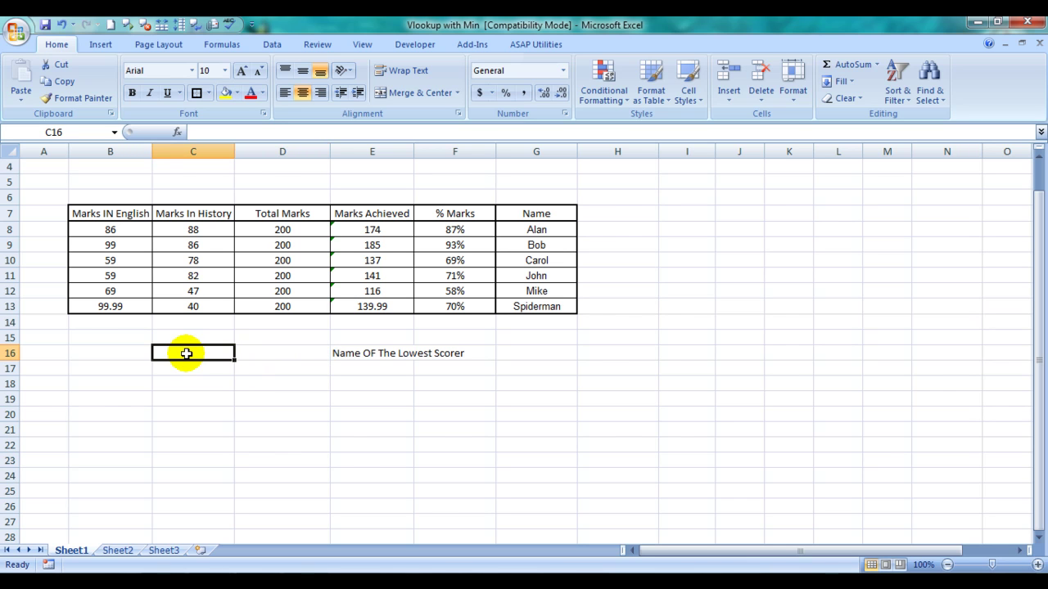
left_click(344, 356)
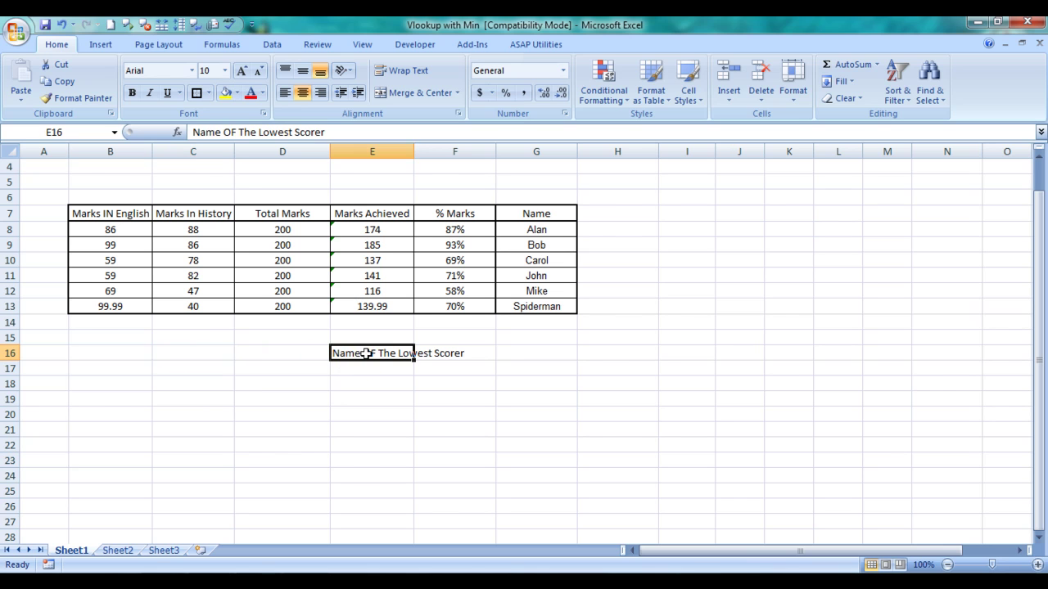
left_click(522, 356)
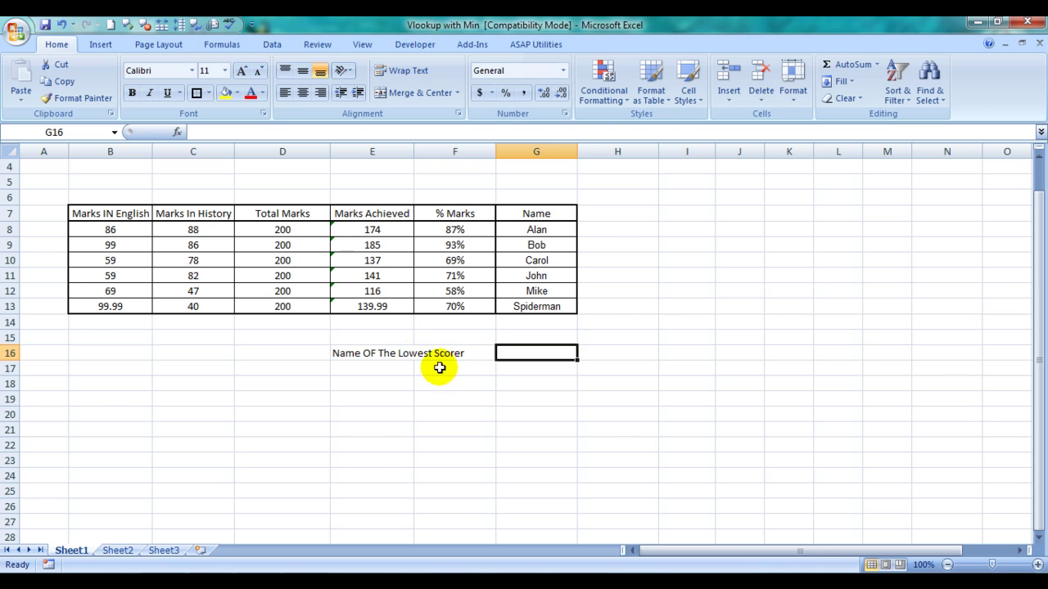
left_click(515, 382)
- Enter =MIN(E8:E13) in D18 to return the lowest Marks Achieved, 116
left_click(262, 382)
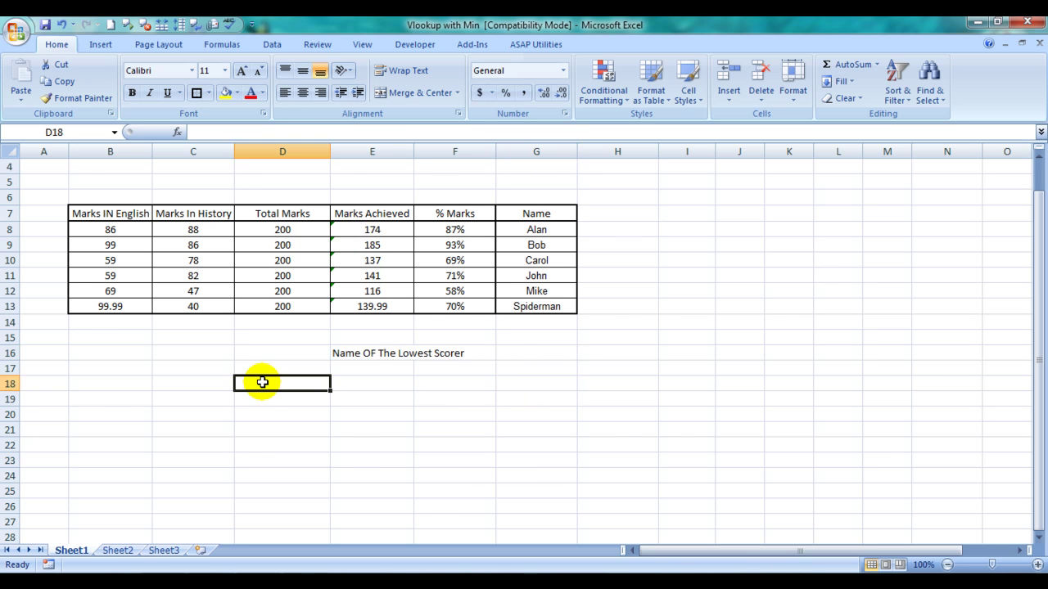
type("=min")
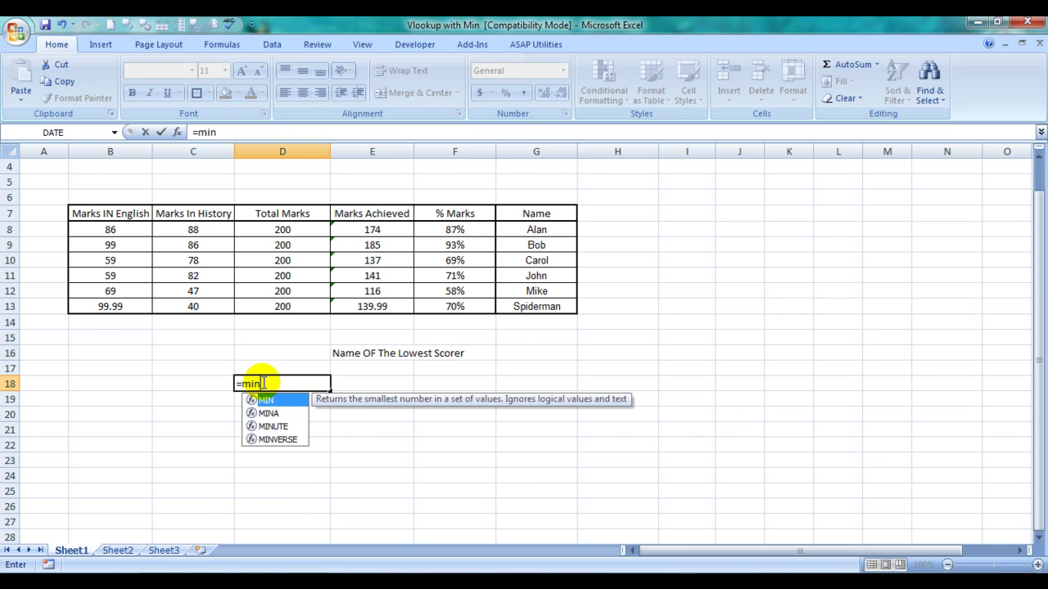
key("Tab")
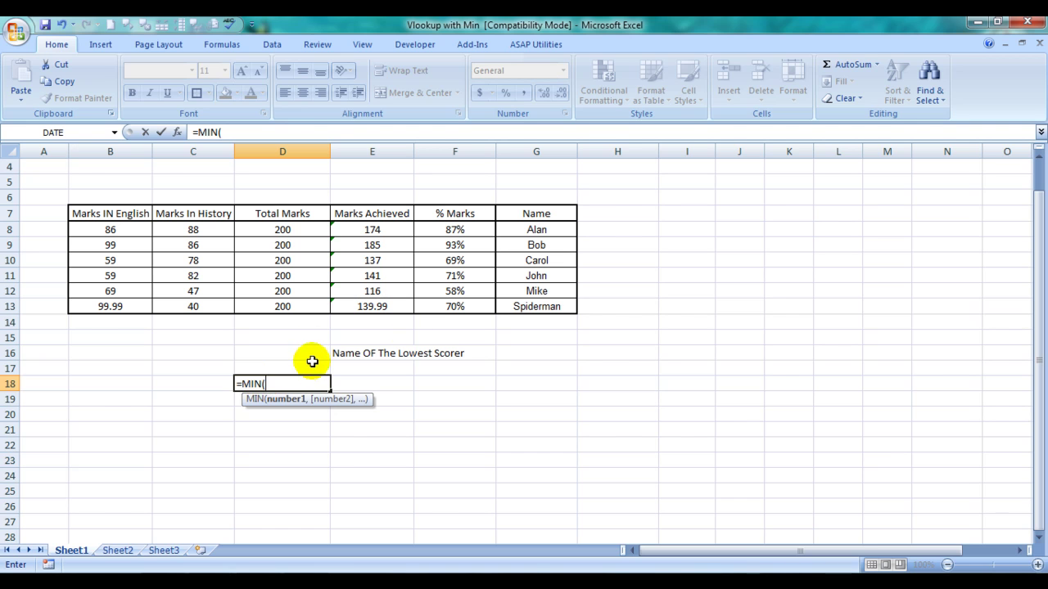
left_click_drag(371, 229, 371, 305)
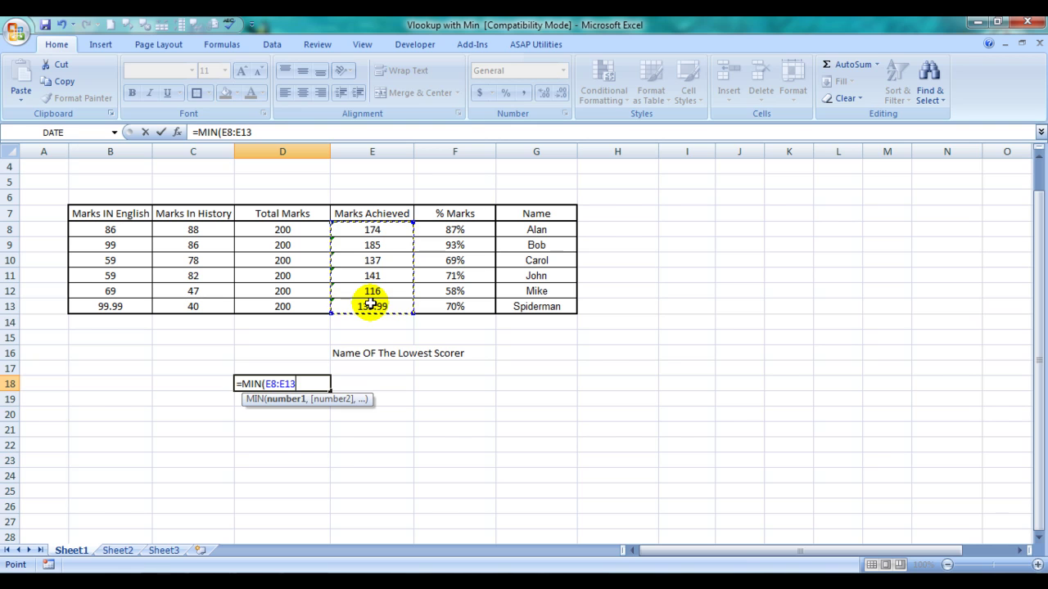
type(")")
key("Return")
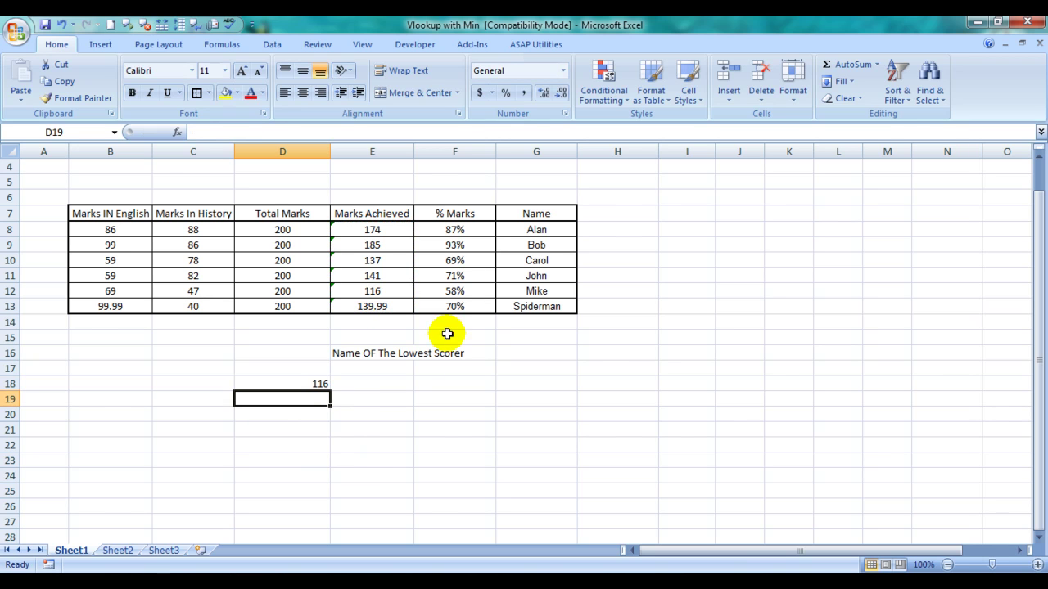
- Confirm that 116 in E12 belongs to Mike in G12
left_click(316, 384)
left_click(375, 291)
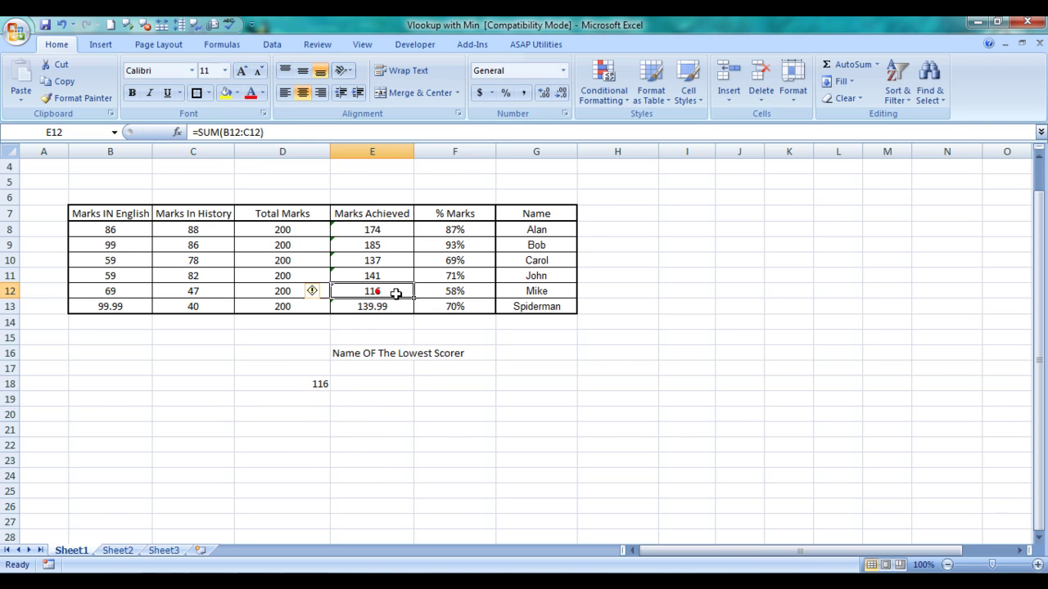
left_click(528, 291)
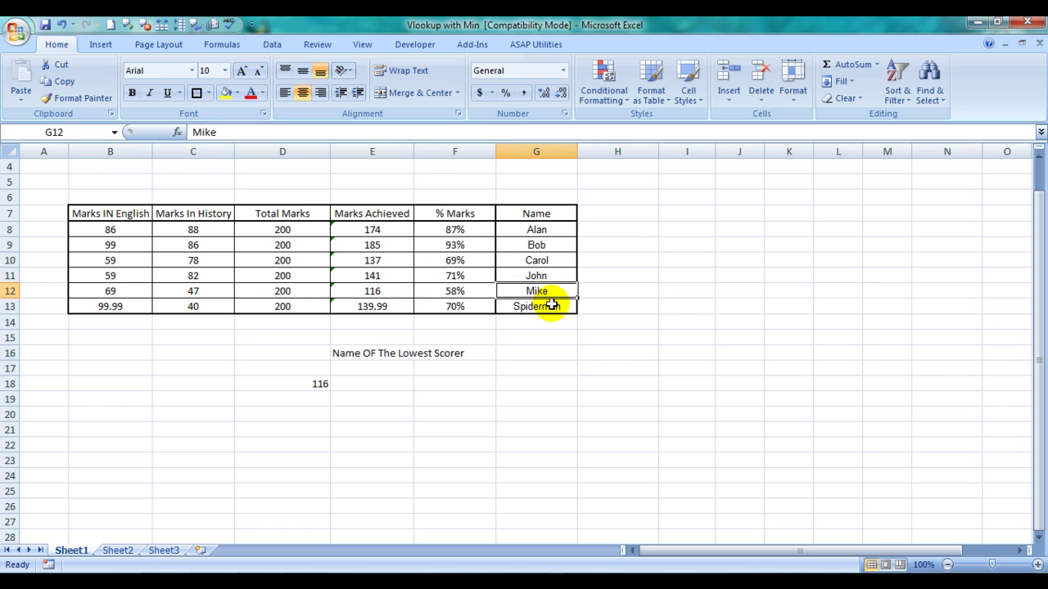
left_click(515, 353)
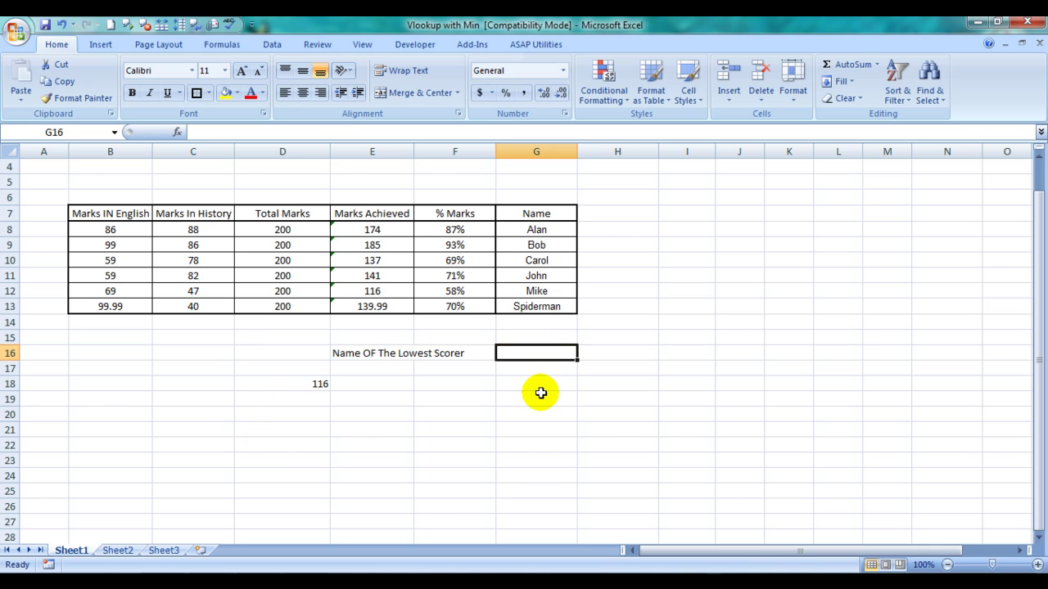
- Enter =VLOOKUP(MIN(E8:E13),E7:G13,3,0) in G16 so it returns Mike
type("=")
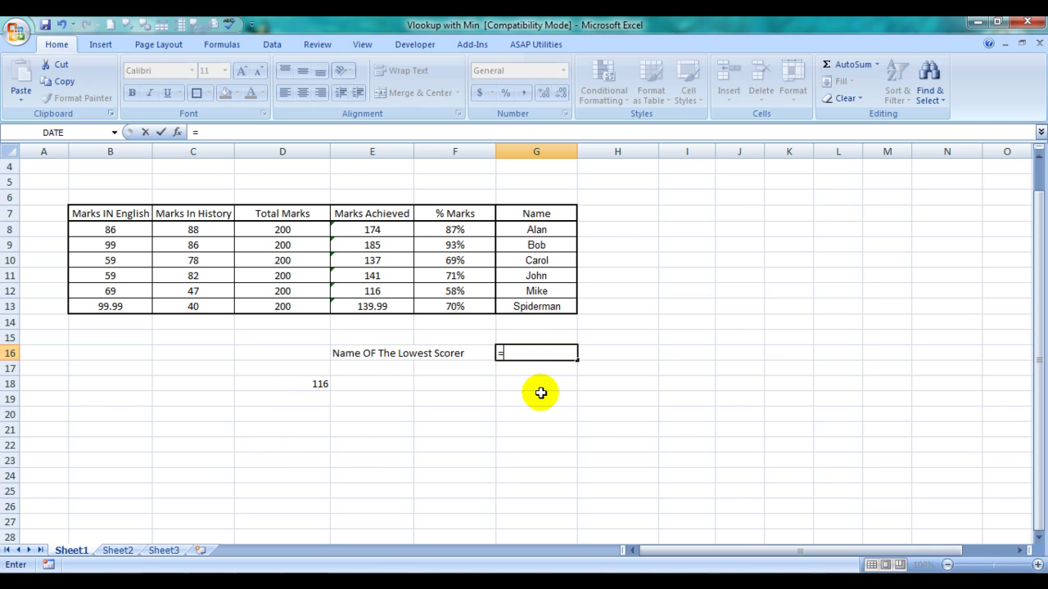
type("vlookup")
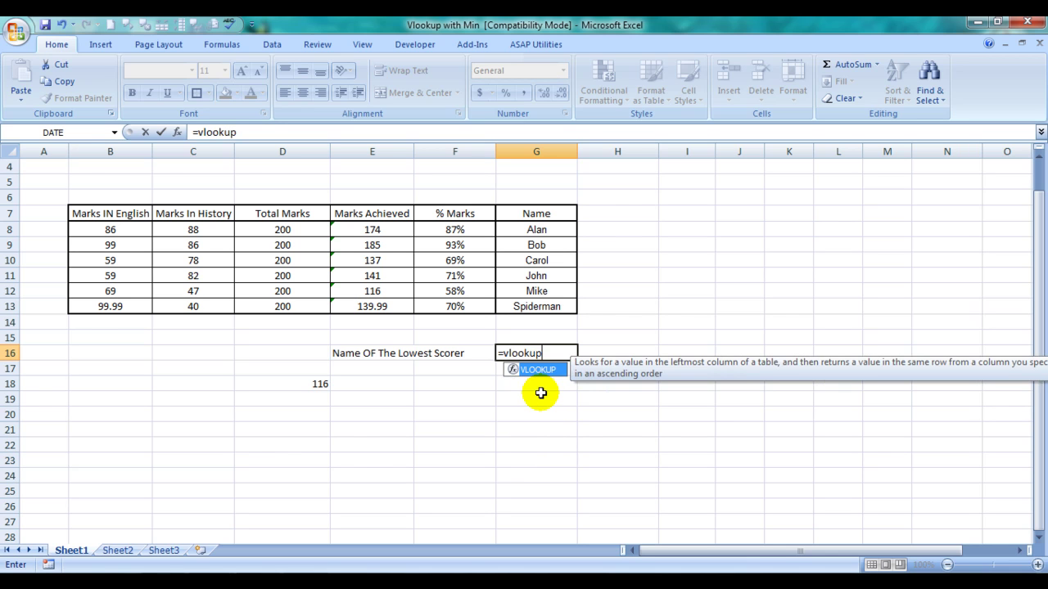
key("Tab")
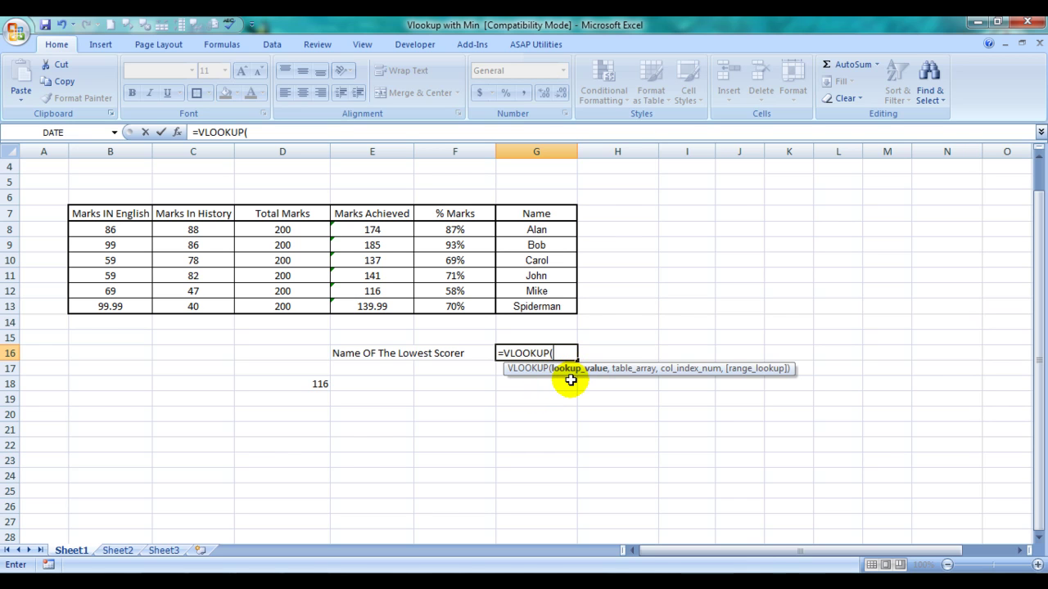
type("m")
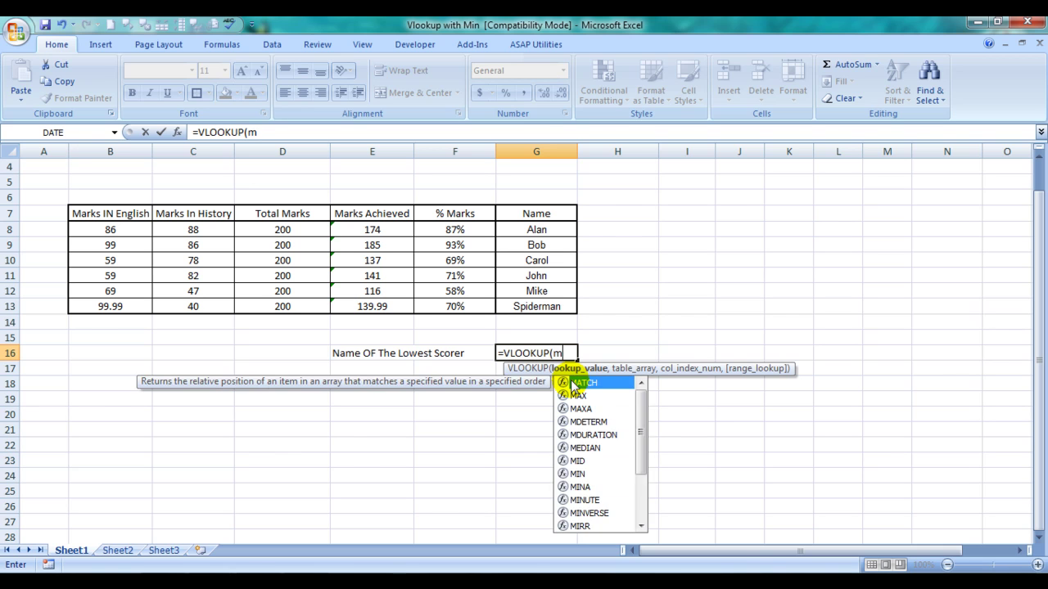
type("in")
key("Tab")
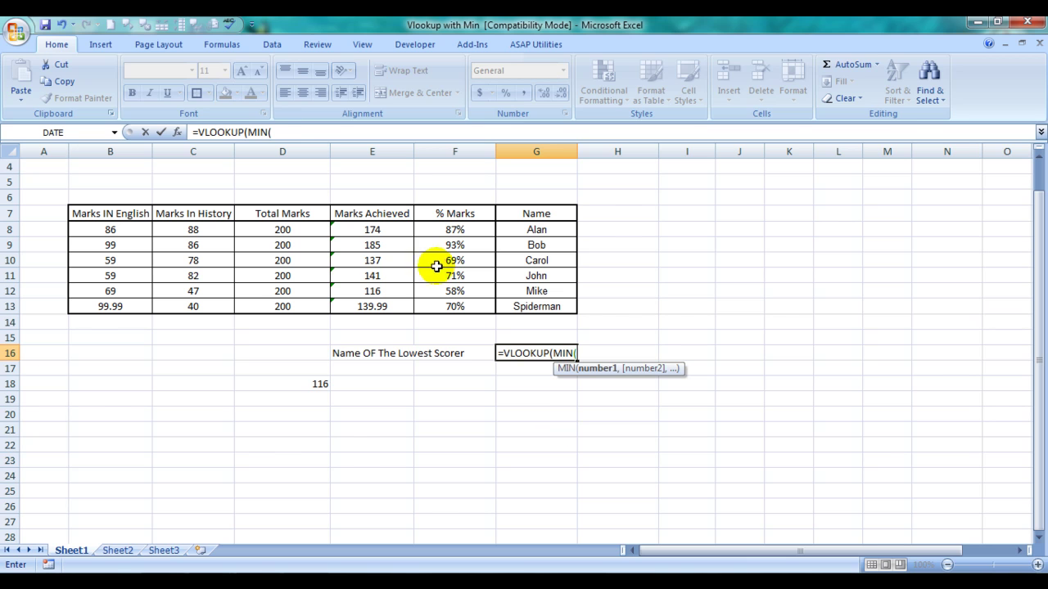
left_click_drag(401, 229, 395, 302)
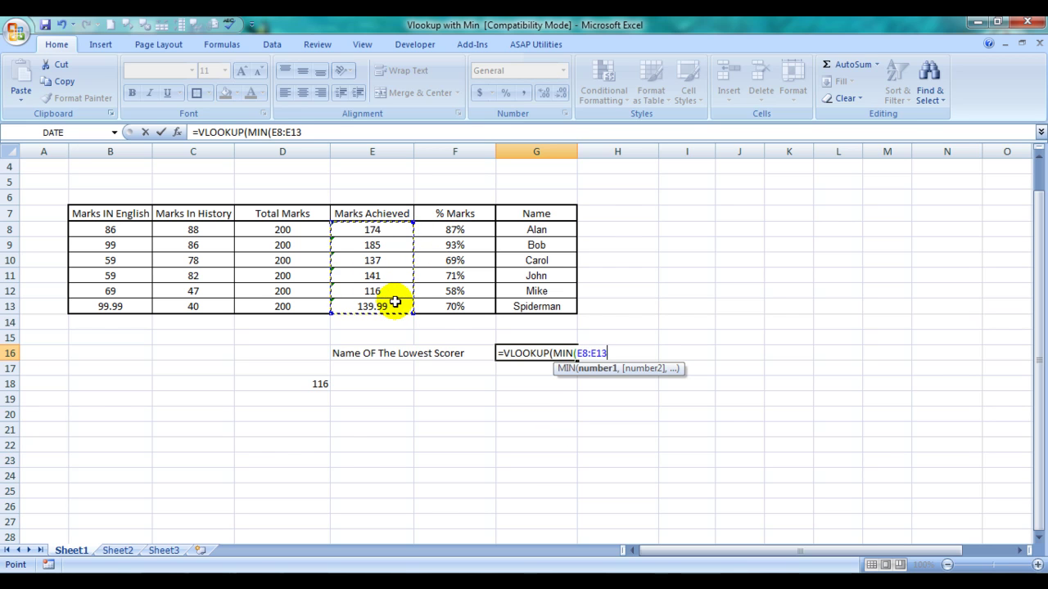
type("),")
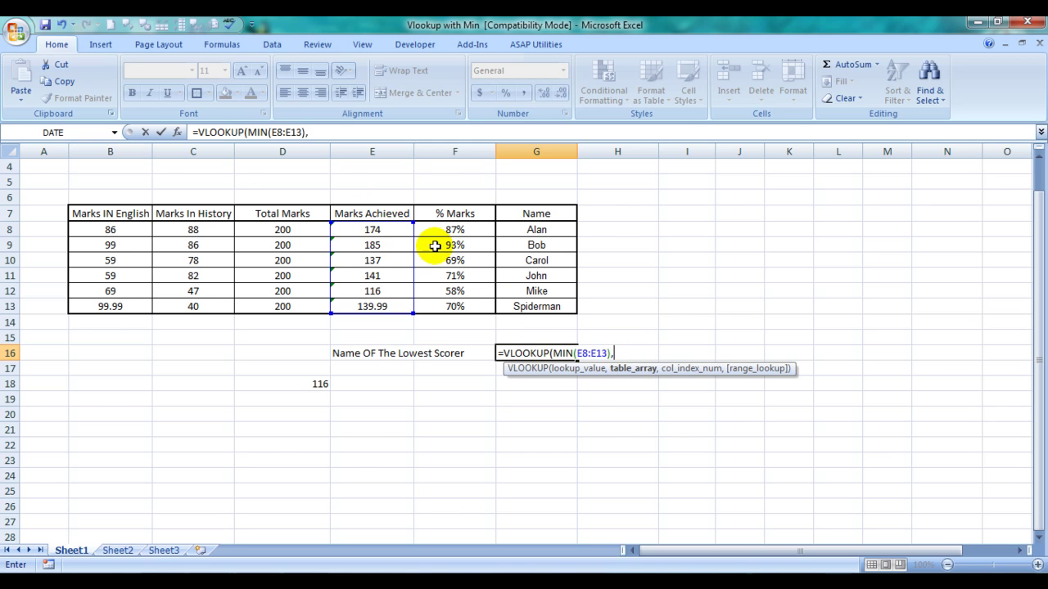
left_click(372, 215)
left_click_drag(372, 214, 537, 303)
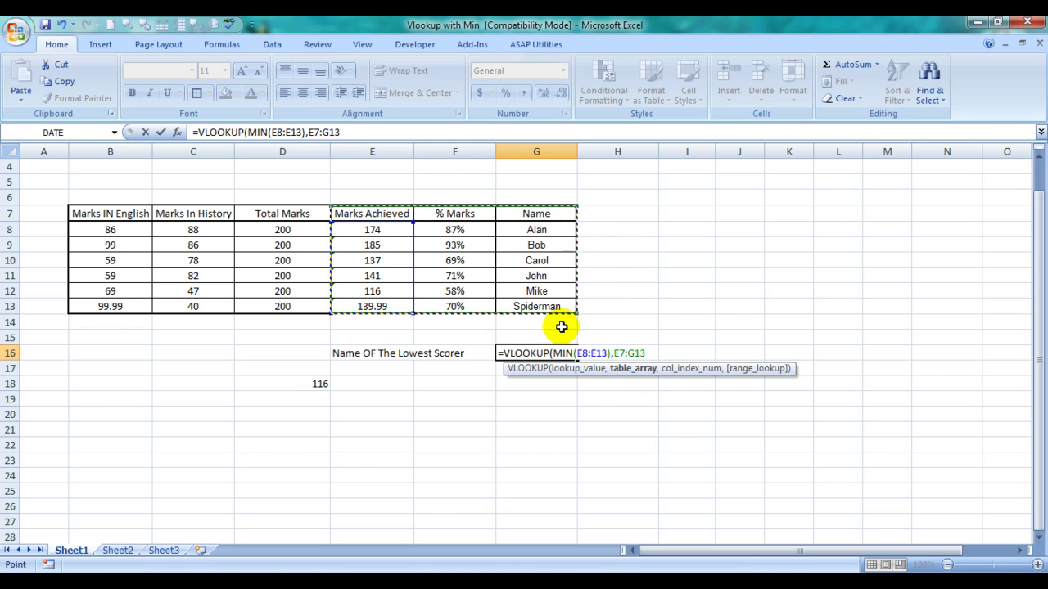
type(",")
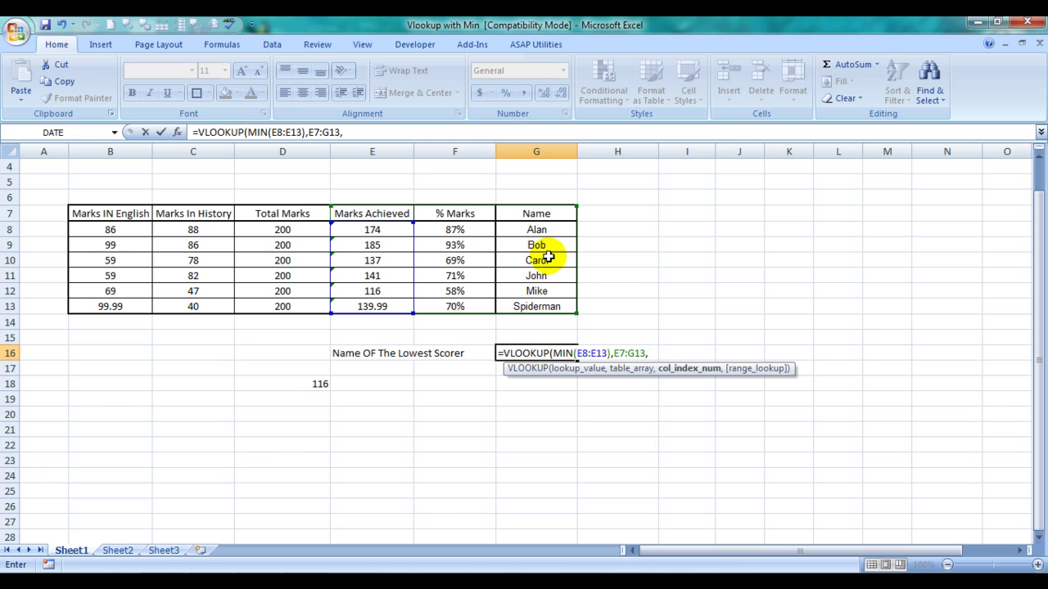
type("3,0")
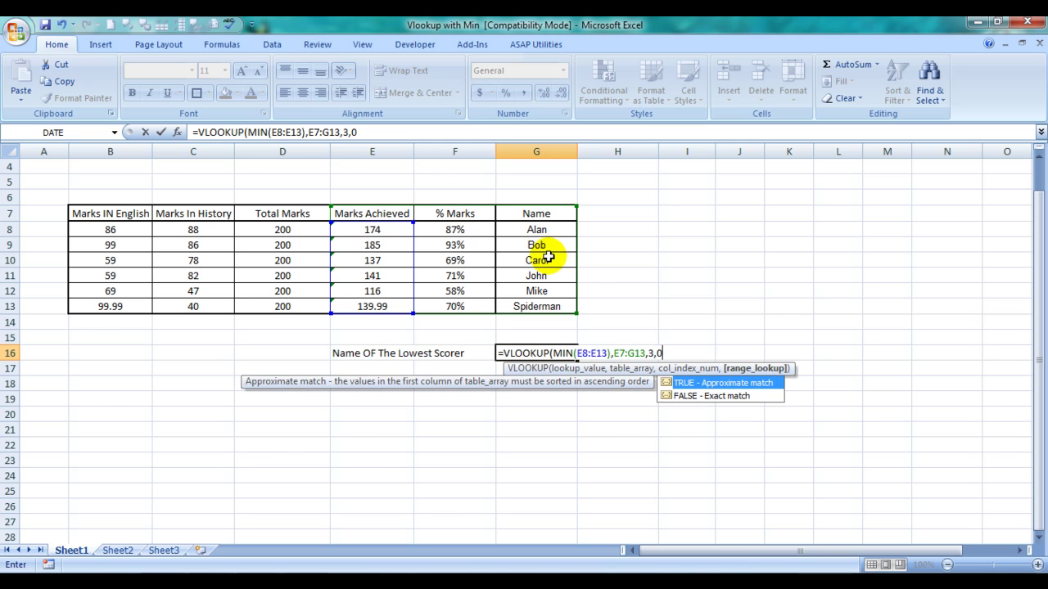
type(")")
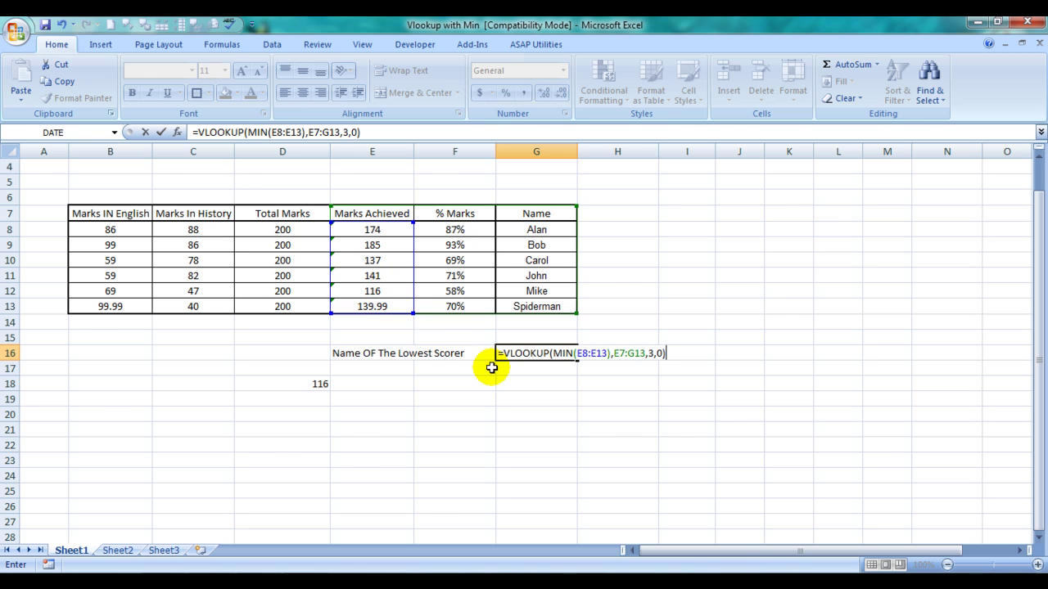
key("Return")
left_click(524, 356)
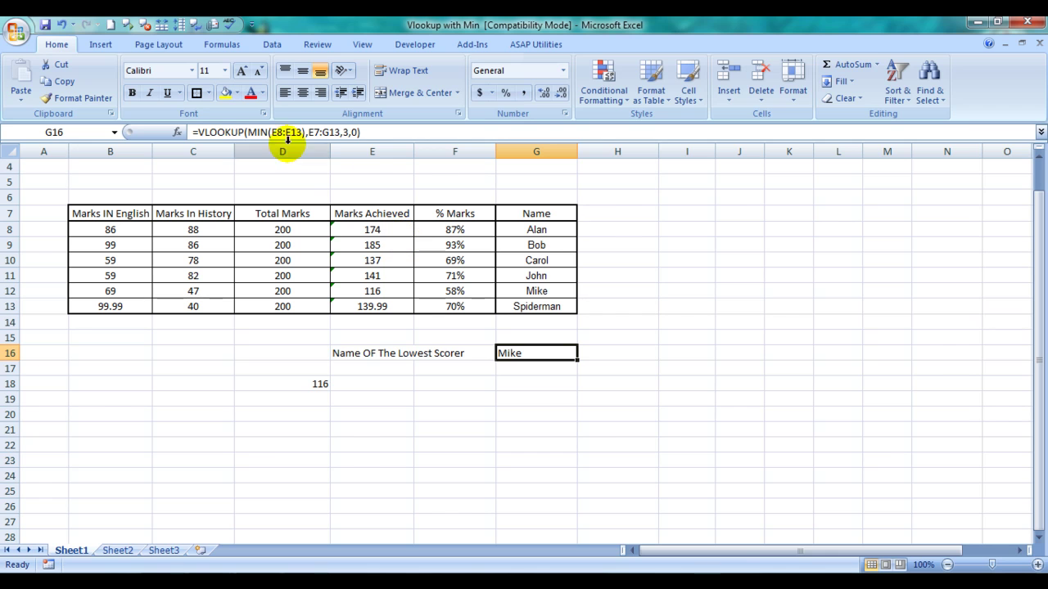
left_click(219, 135)
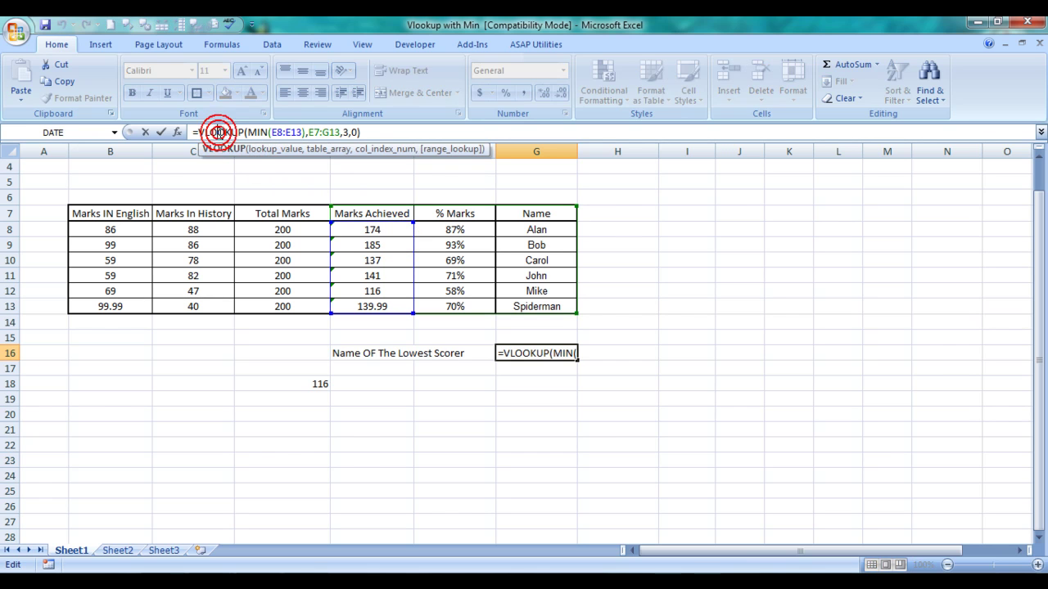
left_click(256, 133)
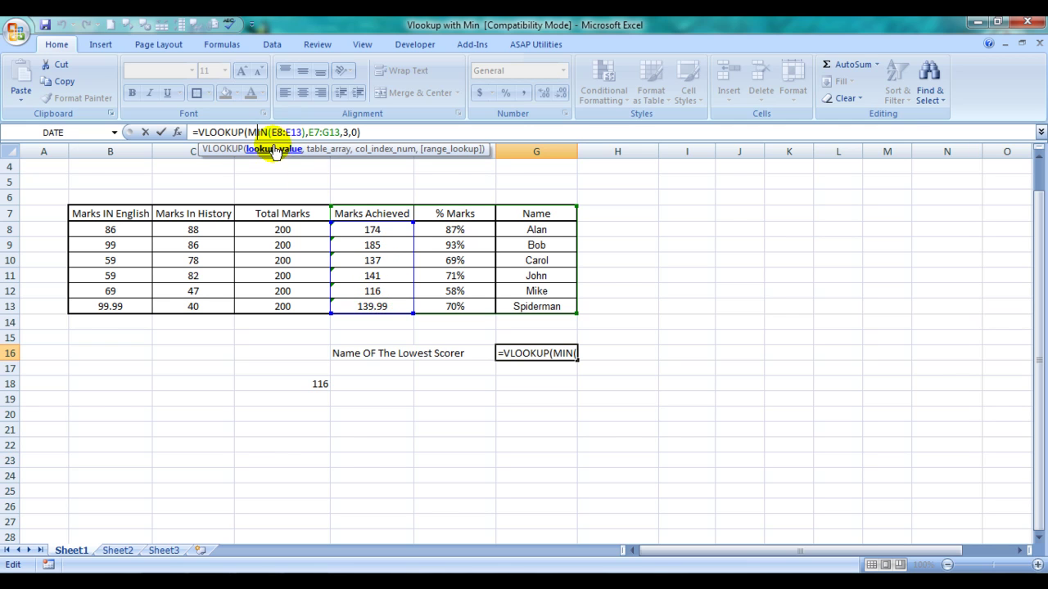
left_click(317, 132)
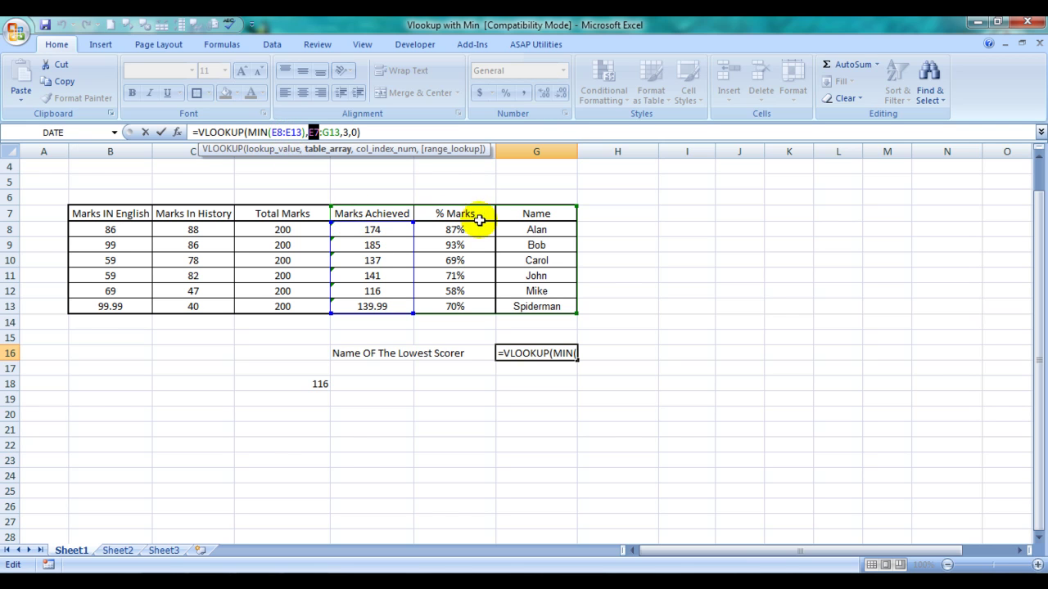
left_click(344, 132)
left_click(536, 292)
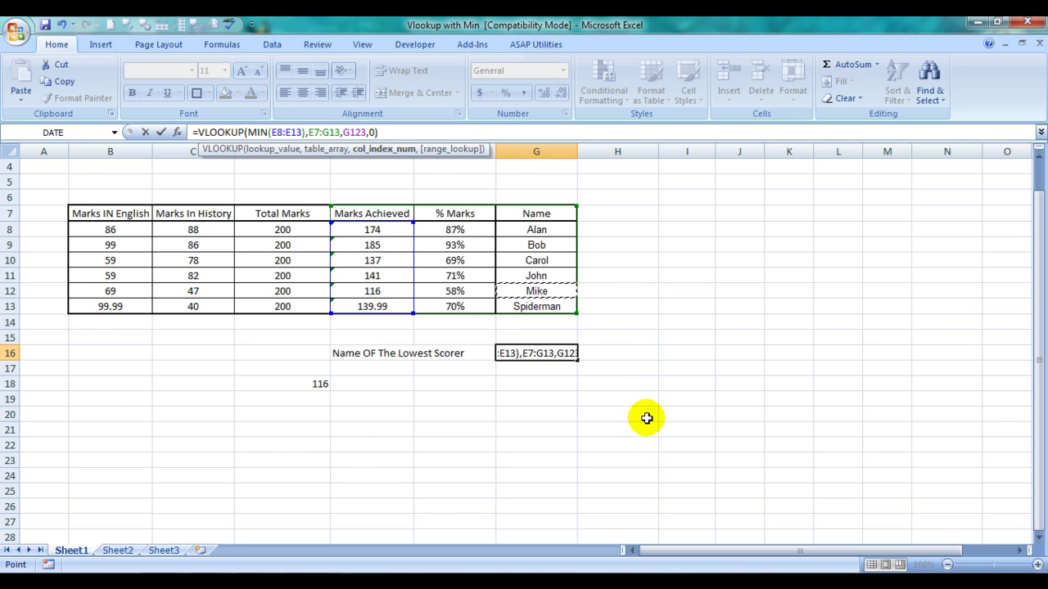
key("Return")
left_click(565, 414)
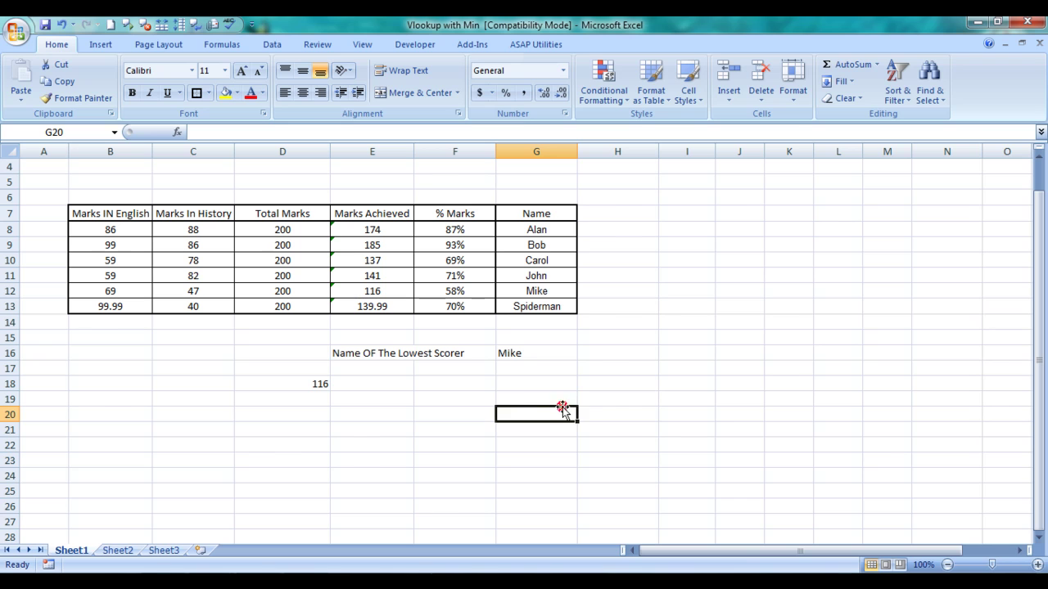
left_click(524, 381)
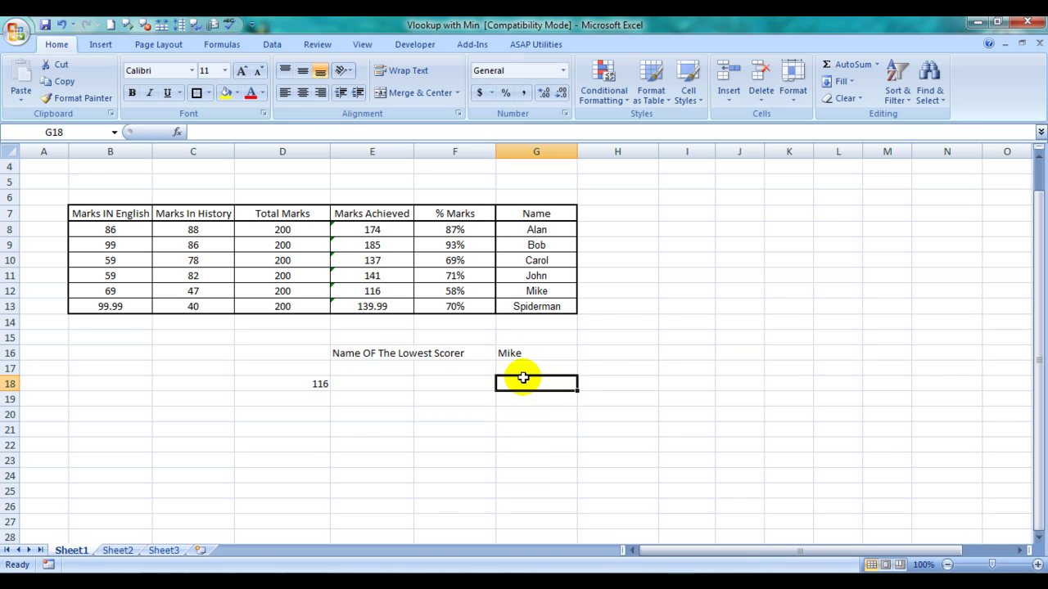